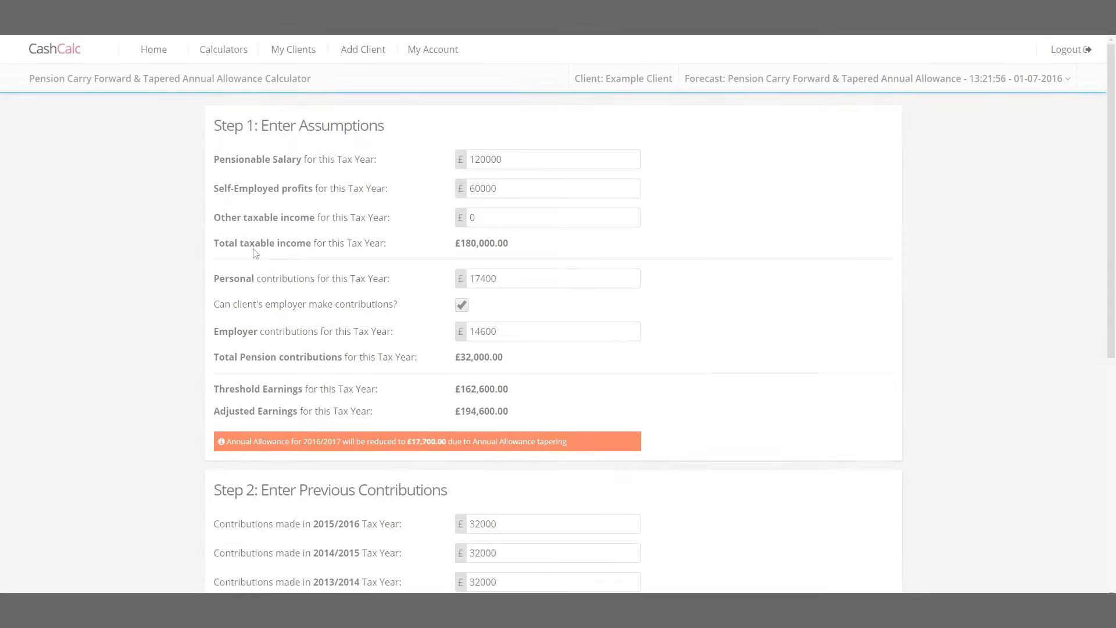
{"action": "left_click_drag", "start_coordinate": [500, 165], "coordinate": [448, 166]}
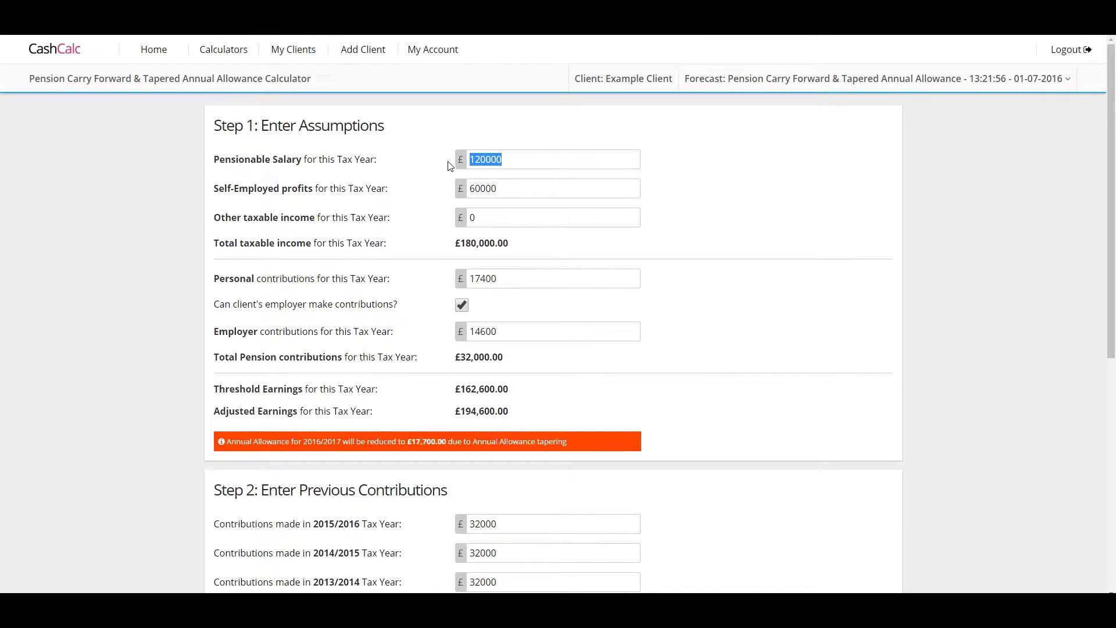
{"action": "left_click", "coordinate": [427, 186]}
{"action": "left_click_drag", "start_coordinate": [499, 189], "coordinate": [448, 189]}
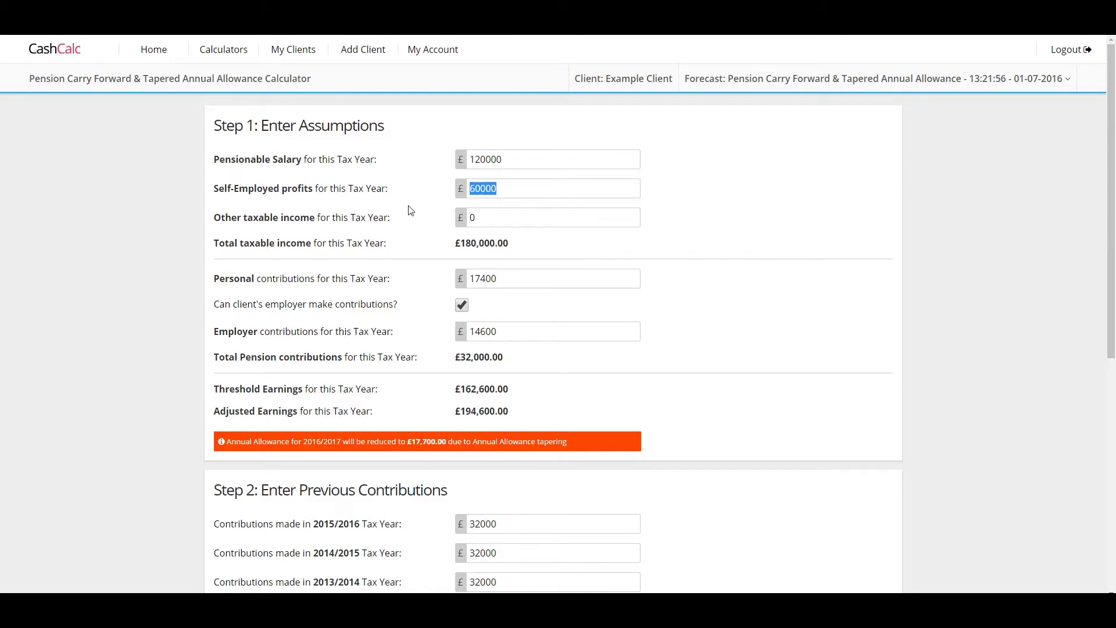
{"action": "left_click", "coordinate": [410, 190]}
{"action": "left_click_drag", "start_coordinate": [512, 249], "coordinate": [454, 245]}
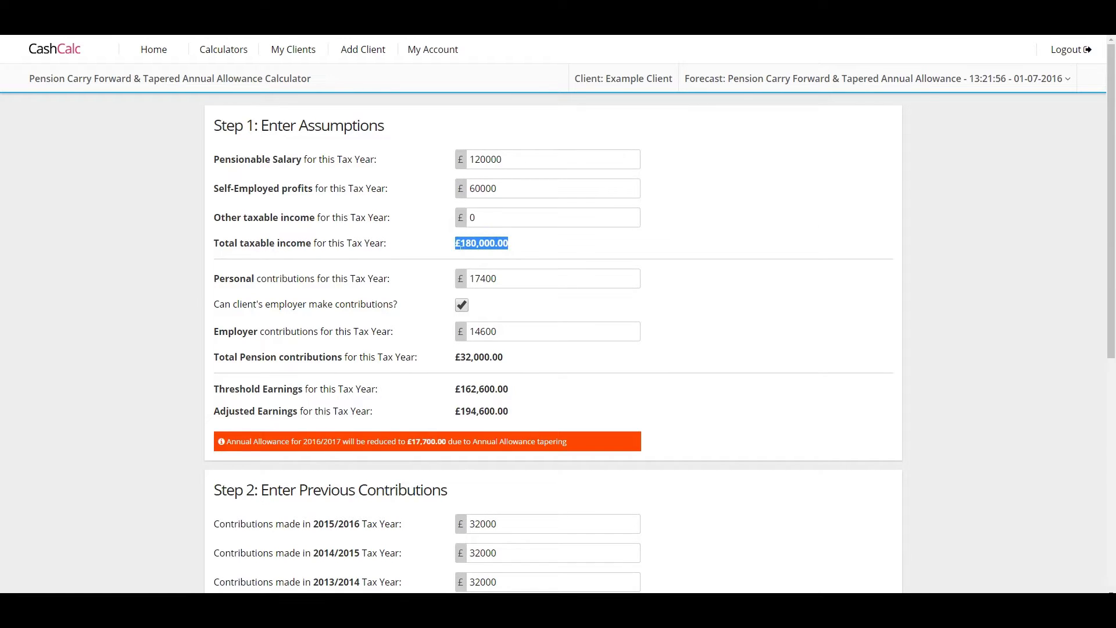
{"action": "left_click", "coordinate": [417, 249]}
{"action": "left_click_drag", "start_coordinate": [503, 357], "coordinate": [458, 357]}
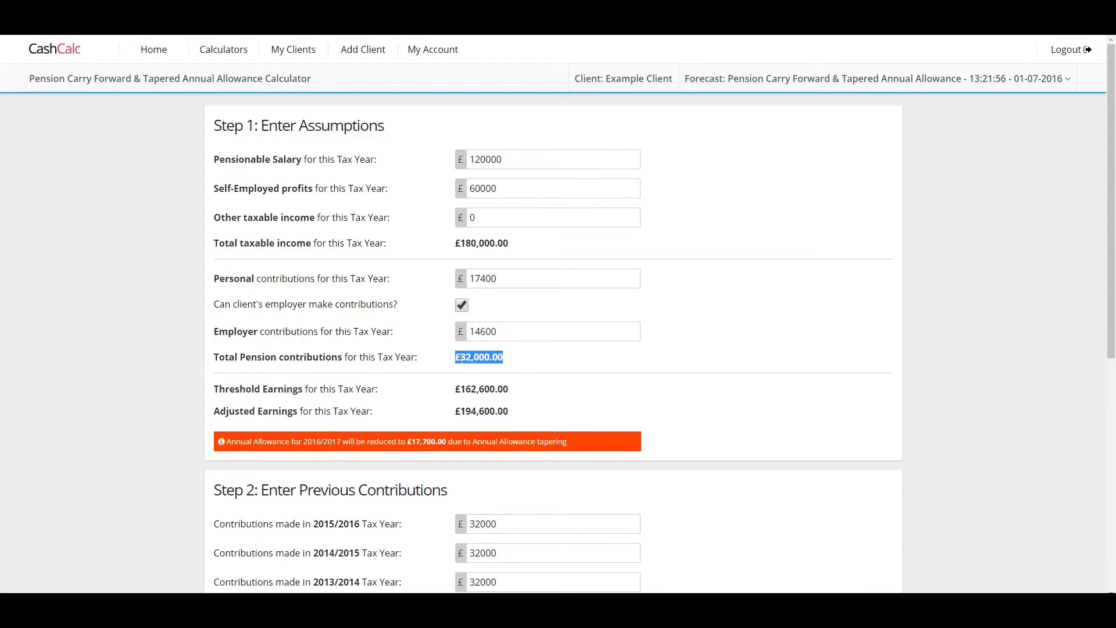
{"action": "left_click", "coordinate": [535, 359]}
{"action": "left_click_drag", "start_coordinate": [497, 279], "coordinate": [471, 278]}
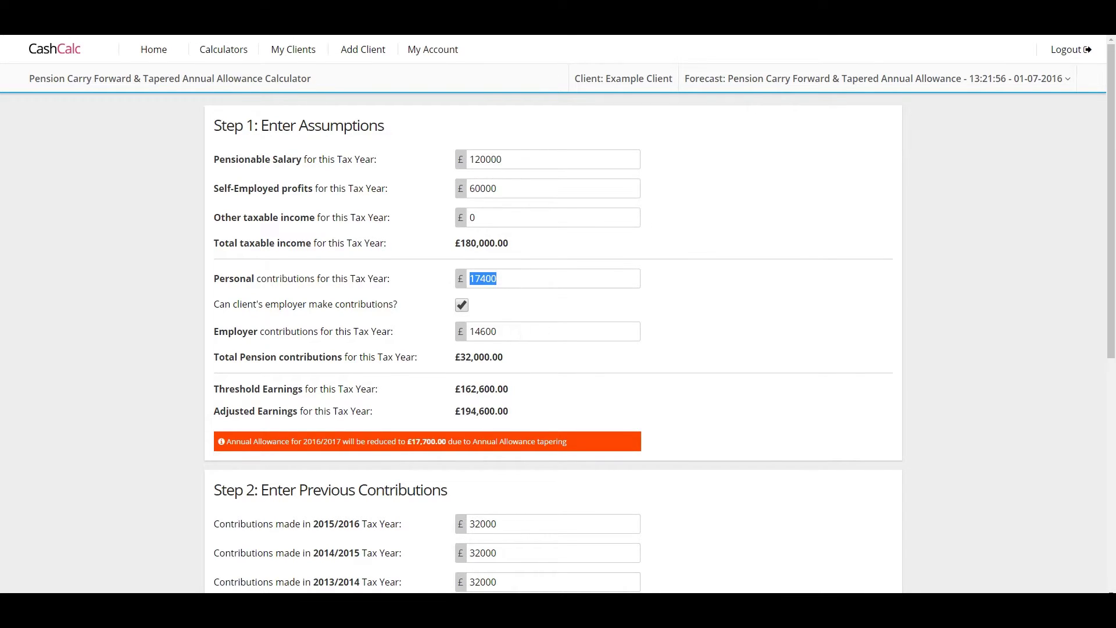
{"action": "key", "text": "Tab"}
{"action": "key", "text": "Tab"}
{"action": "left_click", "coordinate": [548, 354]}
{"action": "left_click_drag", "start_coordinate": [510, 389], "coordinate": [455, 389]}
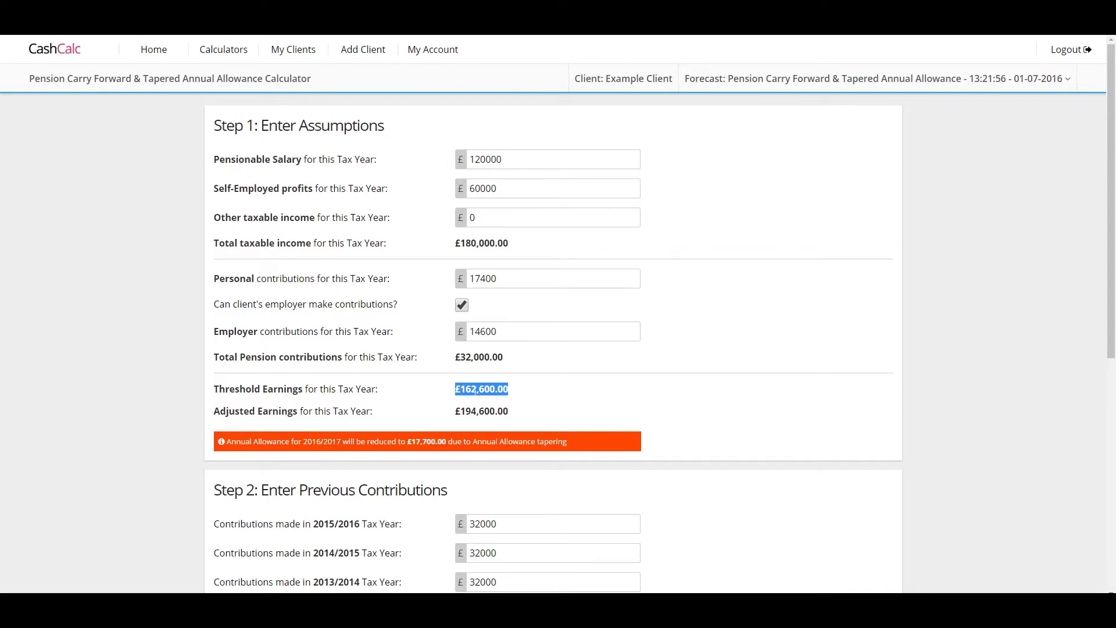
{"action": "left_click", "coordinate": [516, 408]}
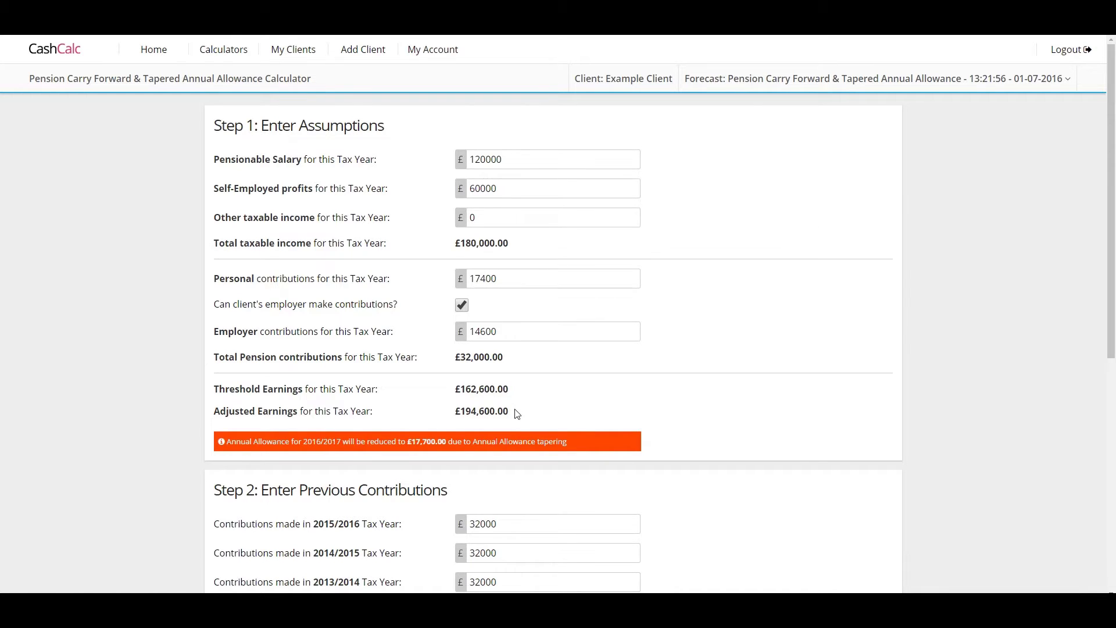
{"action": "left_click_drag", "start_coordinate": [510, 412], "coordinate": [453, 412]}
{"action": "left_click", "coordinate": [536, 414]}
{"action": "left_click_drag", "start_coordinate": [448, 442], "coordinate": [407, 443]}
{"action": "left_click", "coordinate": [684, 446]}
{"action": "scroll", "coordinate": [733, 429], "scroll_direction": "down", "scroll_amount": 1}
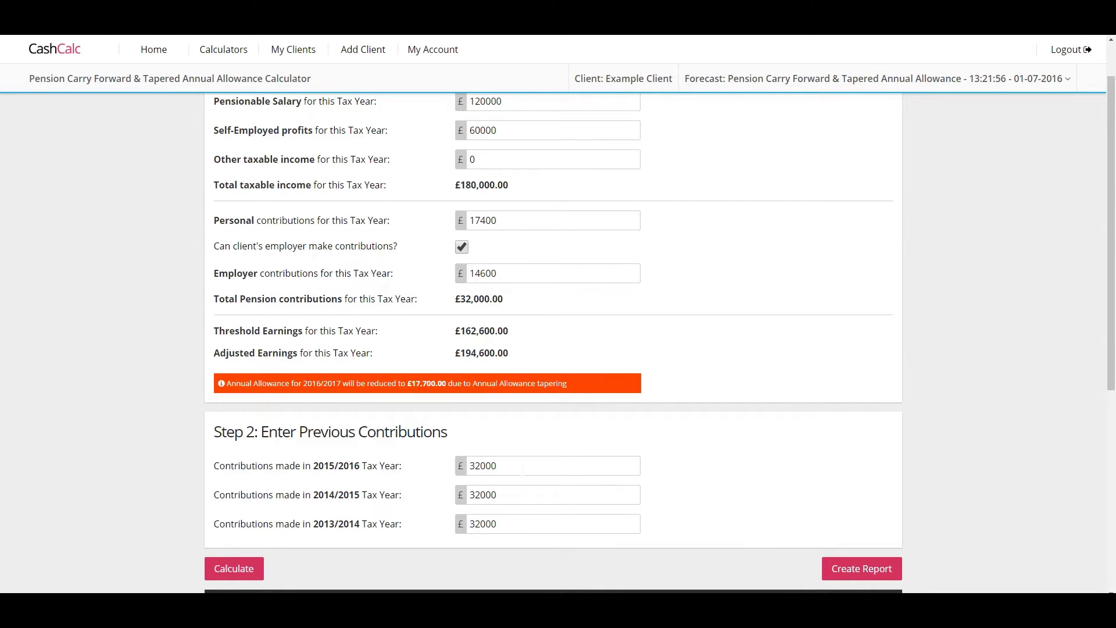
Step: Confirm the 2014/2015 and 2013/2014 contributions and calculate, giving maximum carry forward £19,700
{"action": "key", "text": "ctrl+a"}
{"action": "key", "text": "Tab"}
{"action": "key", "text": "Tab"}
{"action": "key", "text": "ctrl+a"}
{"action": "left_click", "coordinate": [712, 518]}
{"action": "scroll", "coordinate": [681, 487], "scroll_direction": "down", "scroll_amount": 2}
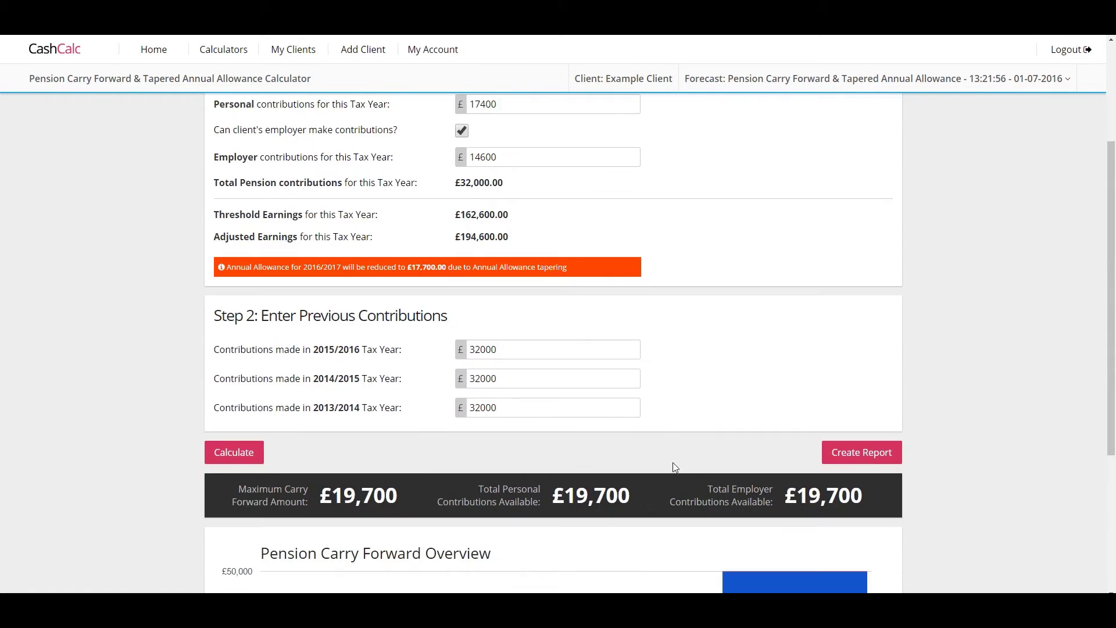
{"action": "scroll", "coordinate": [637, 433], "scroll_direction": "down", "scroll_amount": 1}
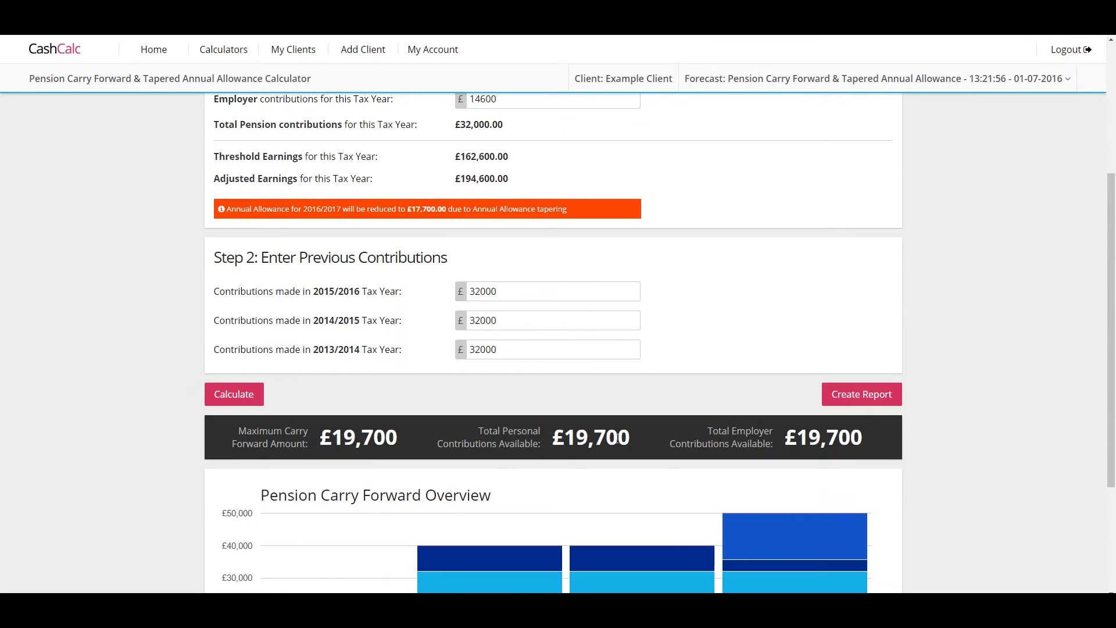
{"action": "scroll", "coordinate": [517, 441], "scroll_direction": "down", "scroll_amount": 2}
{"action": "scroll", "coordinate": [419, 440], "scroll_direction": "down", "scroll_amount": 1}
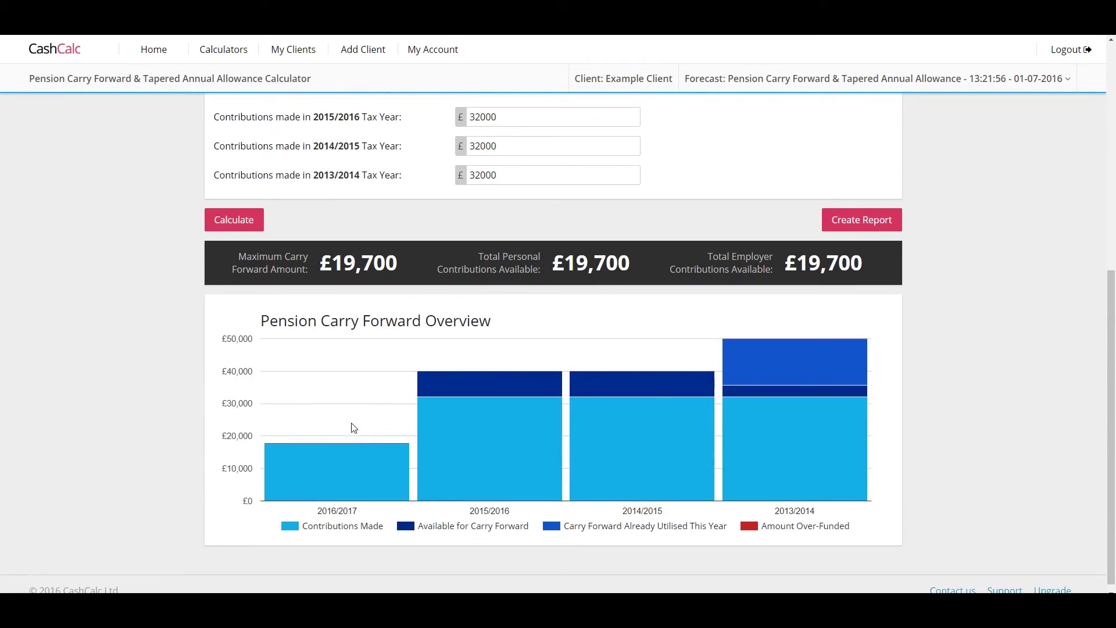